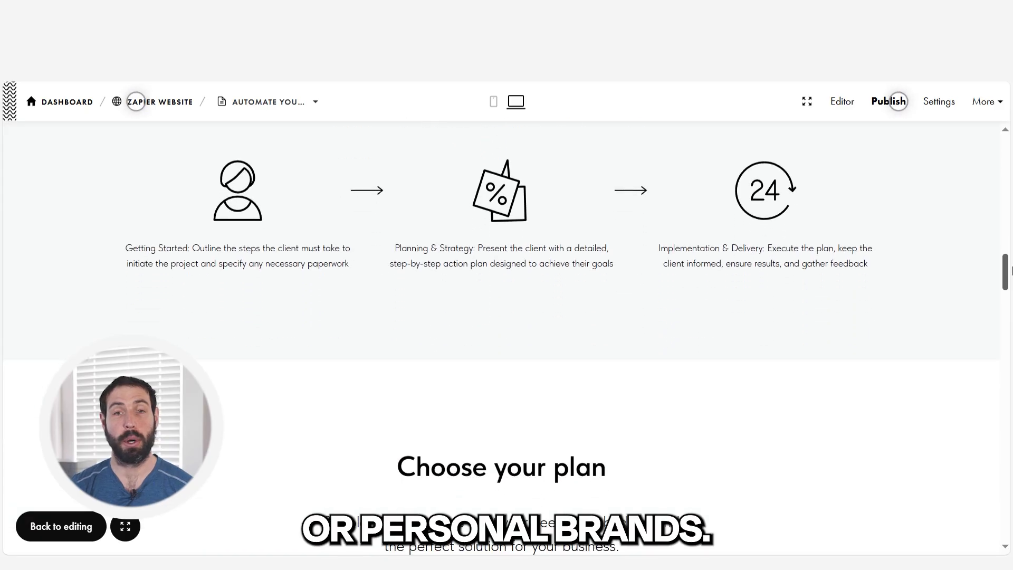
{"action": "scroll", "coordinate": [1009, 283], "scroll_direction": "down", "scroll_amount": 3}
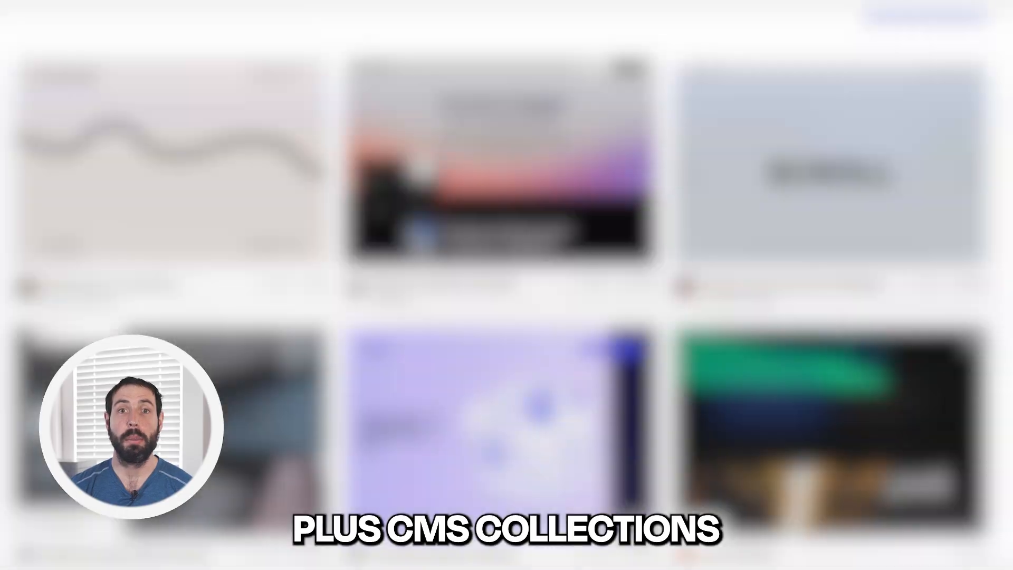
{"action": "scroll", "coordinate": [506, 285], "scroll_direction": "down", "scroll_amount": 6}
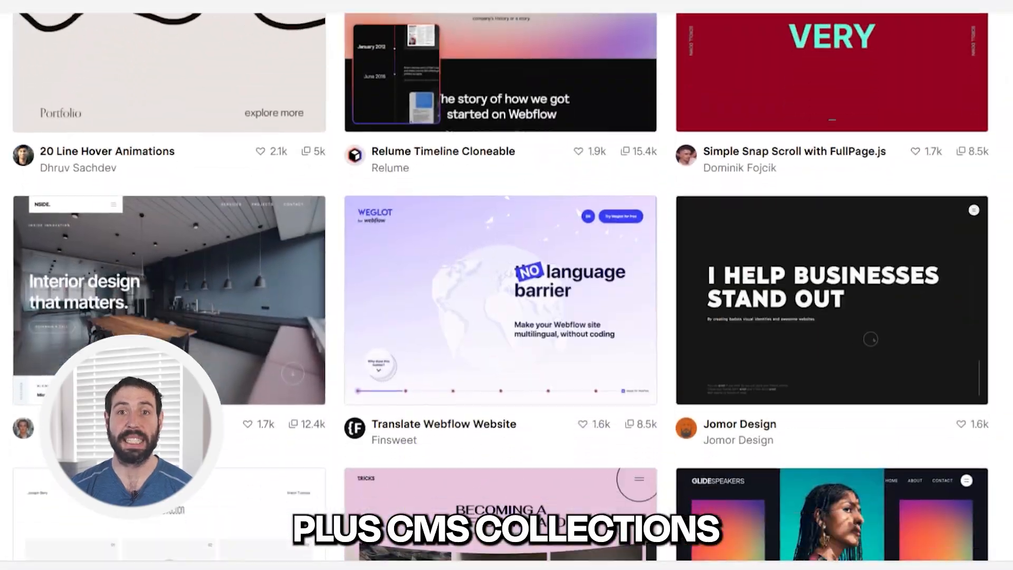
{"action": "scroll", "coordinate": [507, 285], "scroll_direction": "down", "scroll_amount": 13}
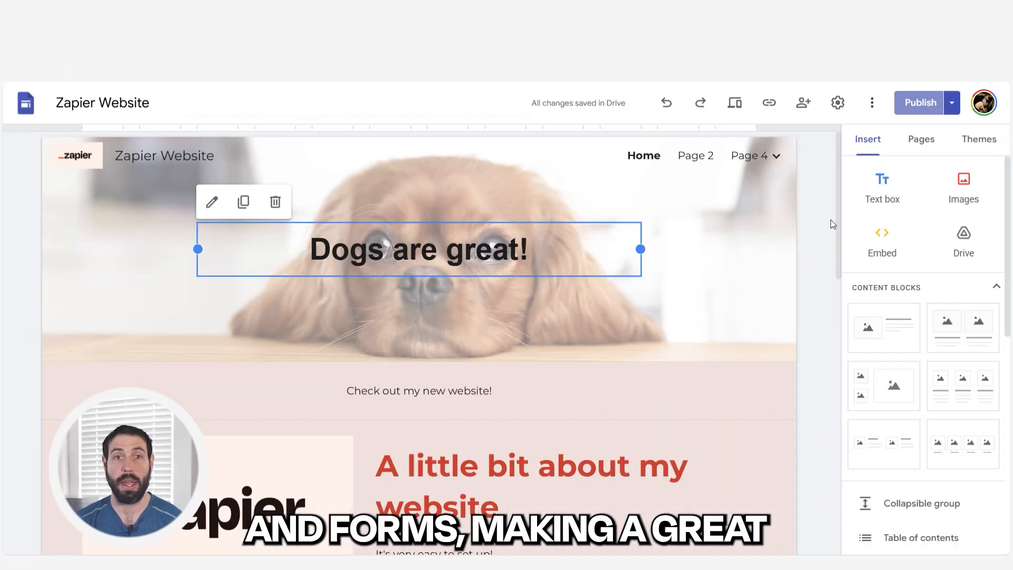
Step: In Google Sites, stretch the Zapier logo image across the two empty placeholders beside it
{"action": "scroll", "coordinate": [840, 206], "scroll_direction": "down", "scroll_amount": 2}
{"action": "left_click_drag", "start_coordinate": [841, 211], "coordinate": [835, 350]}
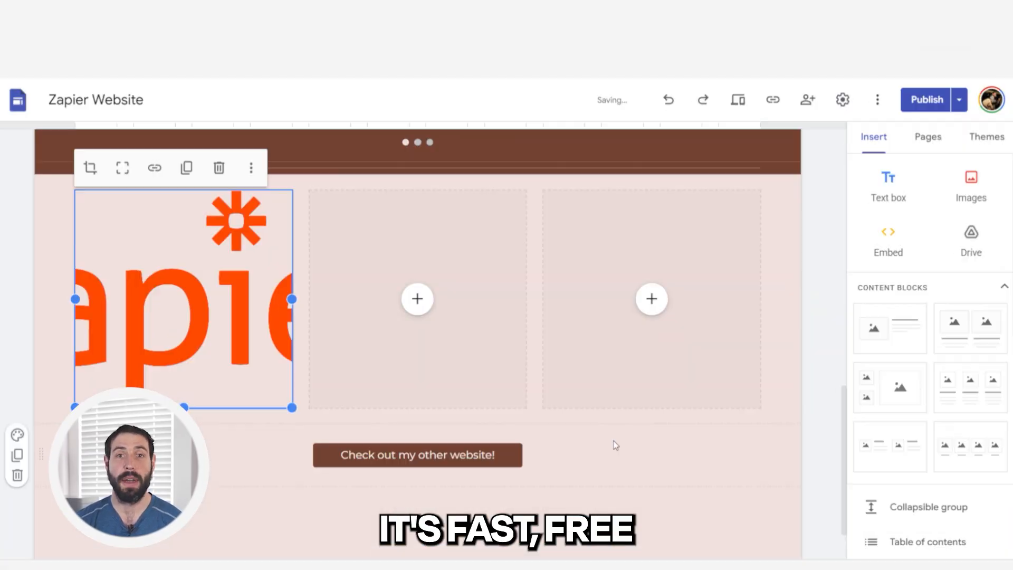
{"action": "left_click_drag", "start_coordinate": [302, 307], "coordinate": [786, 302]}
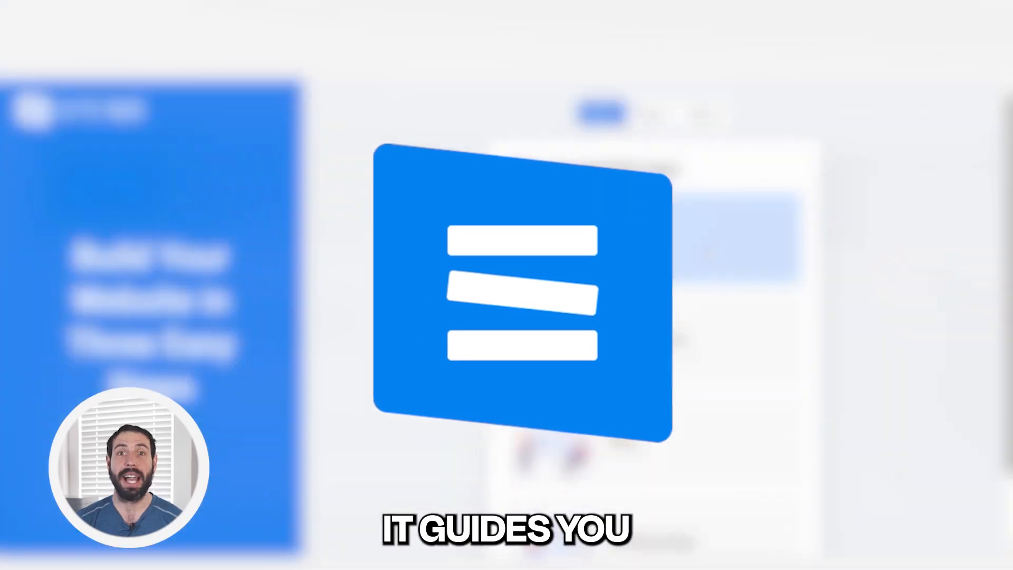
Step: In the SITE123 setup wizard, choose a website type, enter Zapier as the category and name the website Zapier Productions
{"action": "left_click", "coordinate": [710, 253]}
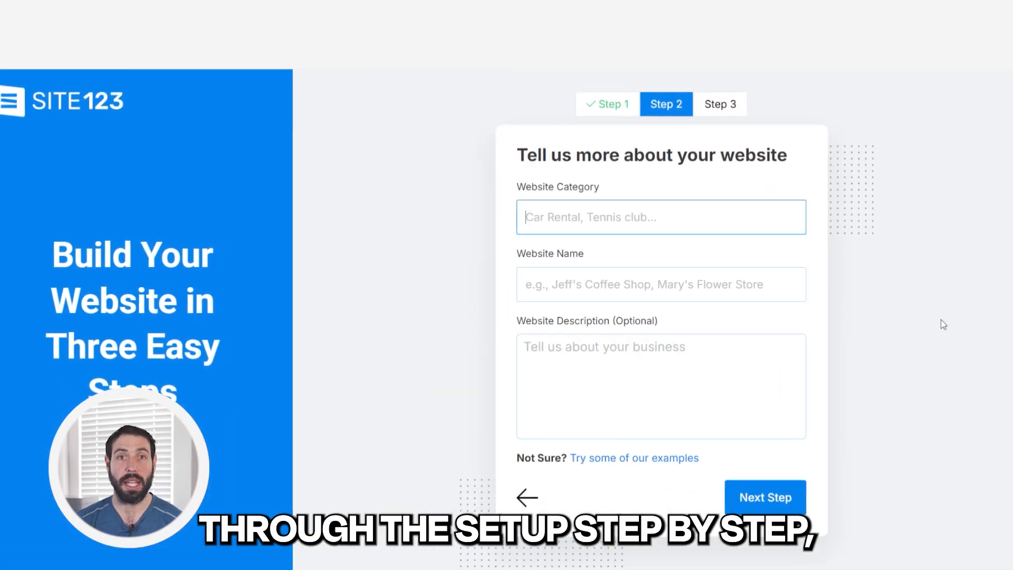
{"action": "type", "text": "Zapier"}
{"action": "key", "text": "Tab"}
{"action": "type", "text": "Zapier Productions"}
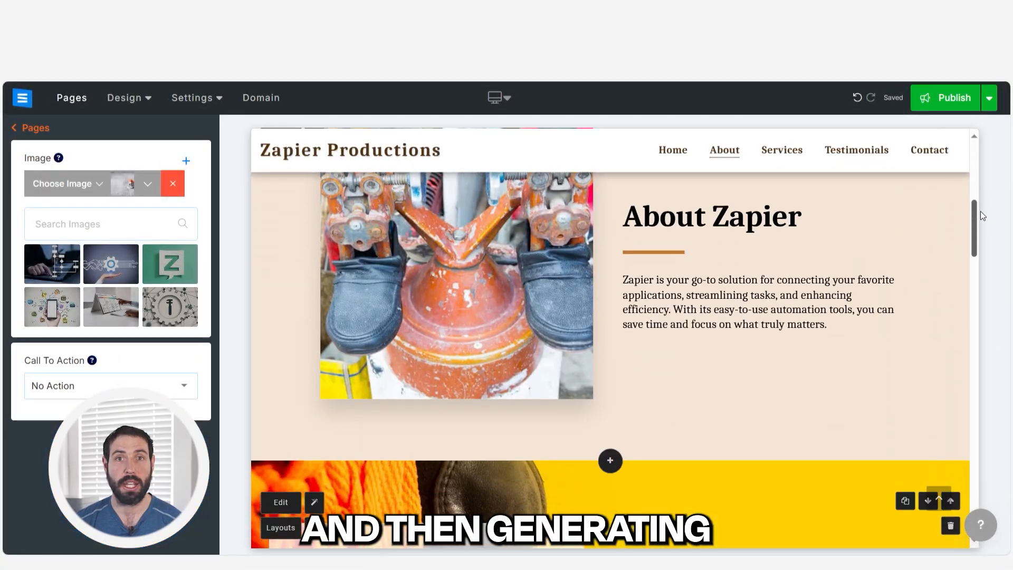
{"action": "left_click_drag", "start_coordinate": [981, 211], "coordinate": [955, 489]}
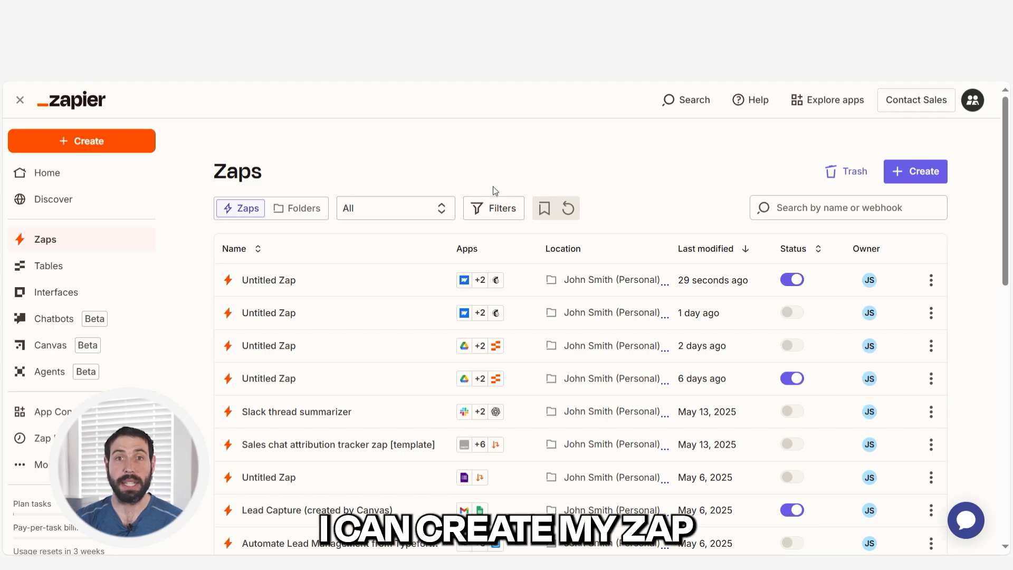
Step: In Zapier, create a new Zap triggered by Webflow with the New Form Submission event
{"action": "left_click", "coordinate": [150, 143]}
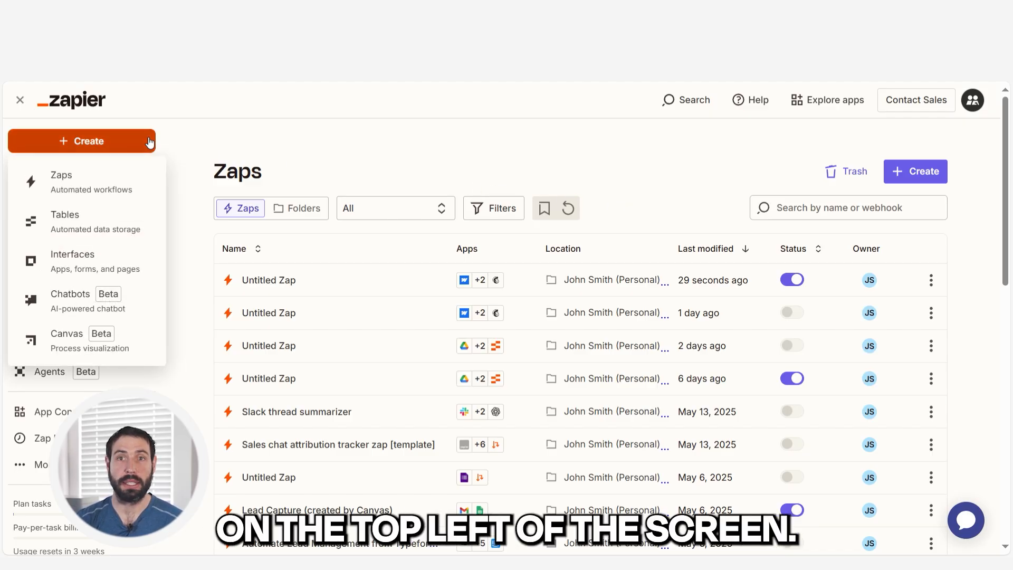
{"action": "left_click", "coordinate": [125, 193]}
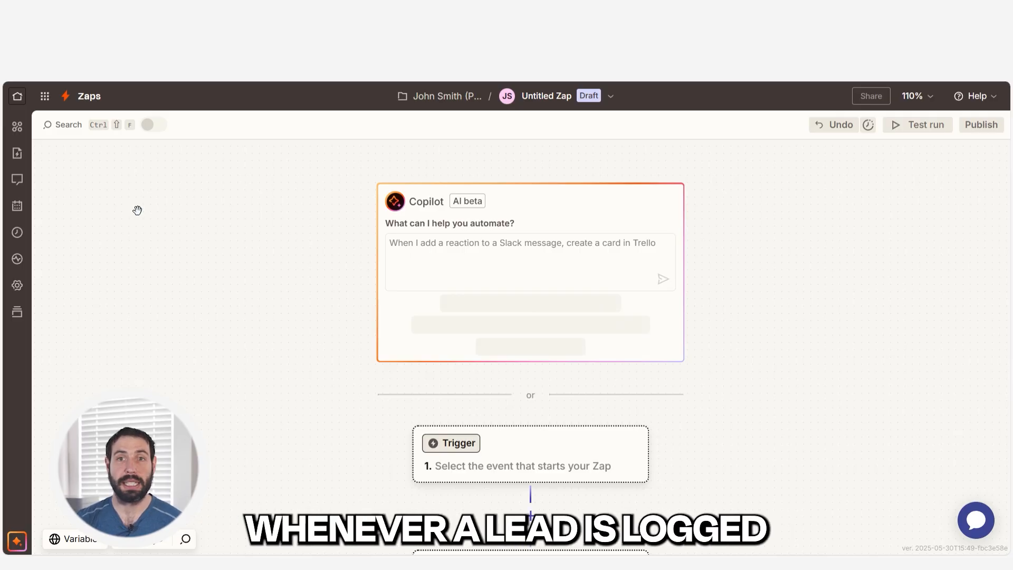
{"action": "left_click", "coordinate": [515, 453]}
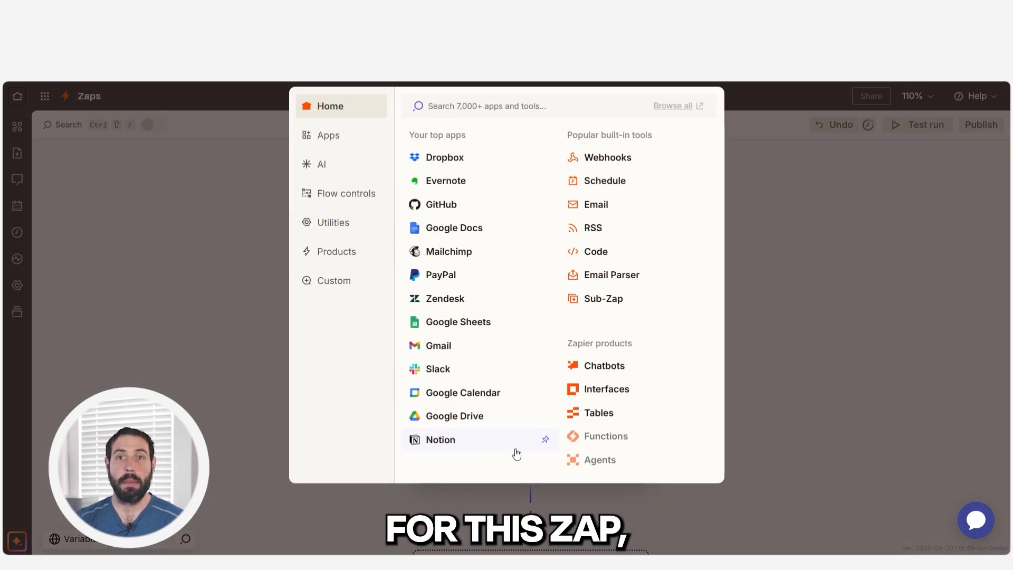
{"action": "type", "text": "webflow"}
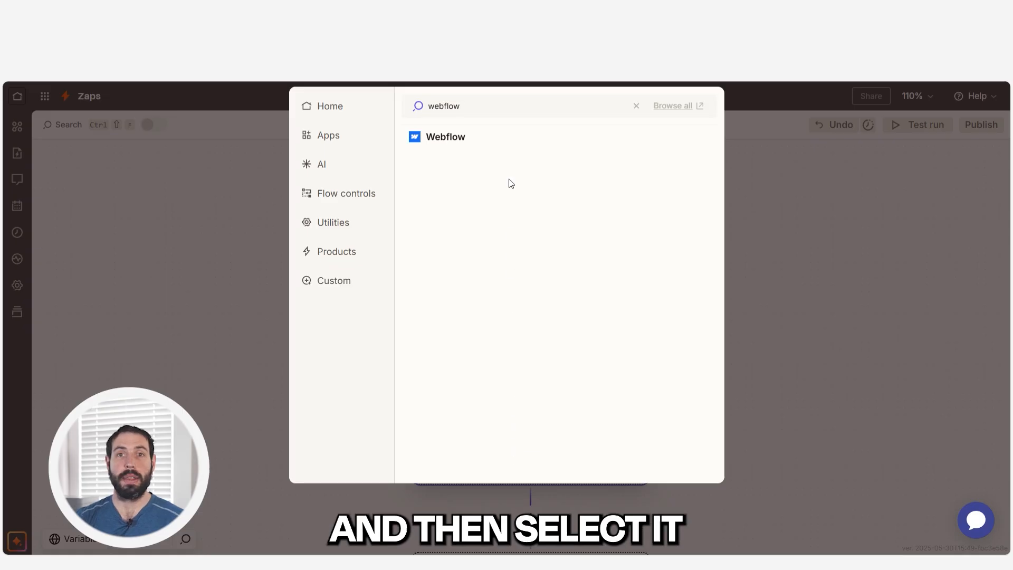
{"action": "left_click", "coordinate": [511, 138]}
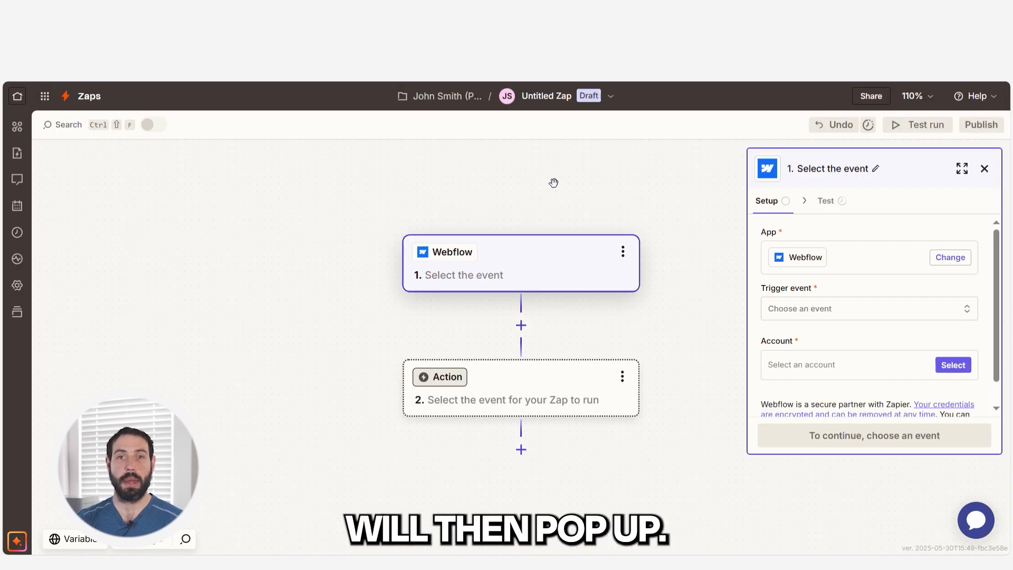
{"action": "left_click", "coordinate": [801, 310]}
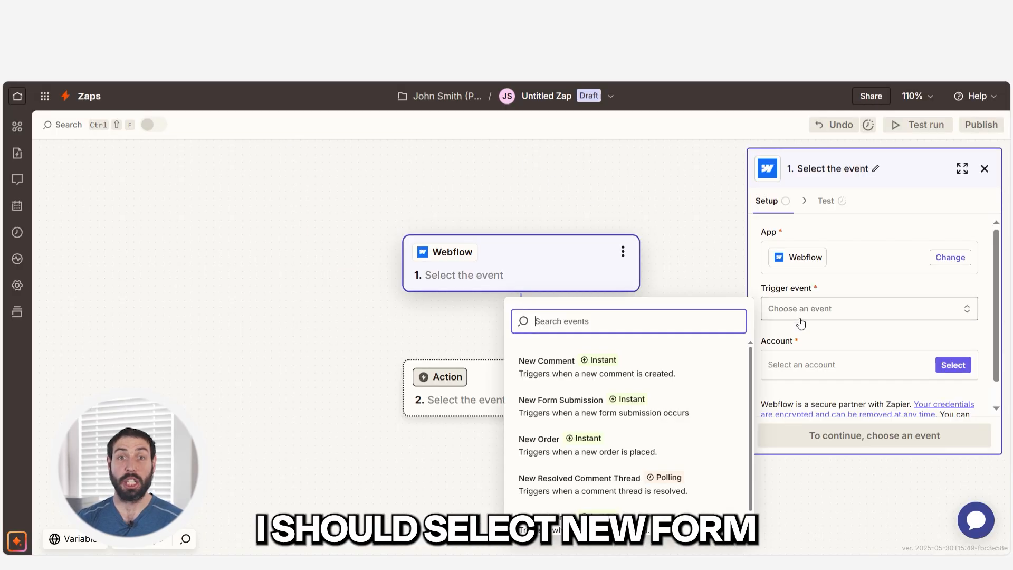
{"action": "left_click", "coordinate": [713, 405]}
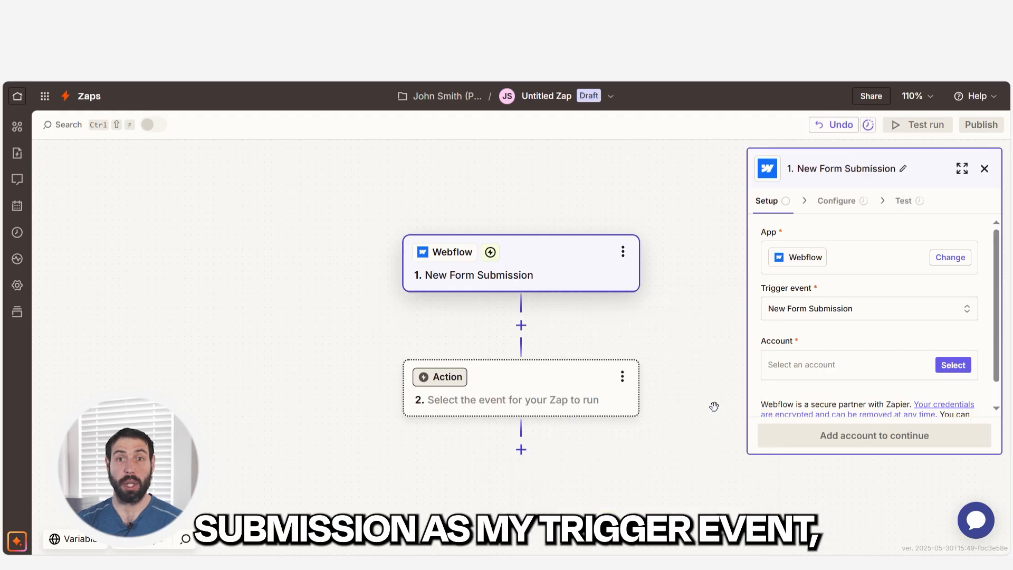
Step: Connect the Webflow account to the trigger, authorizing access to the workspace with all current and future sites
{"action": "left_click", "coordinate": [807, 374]}
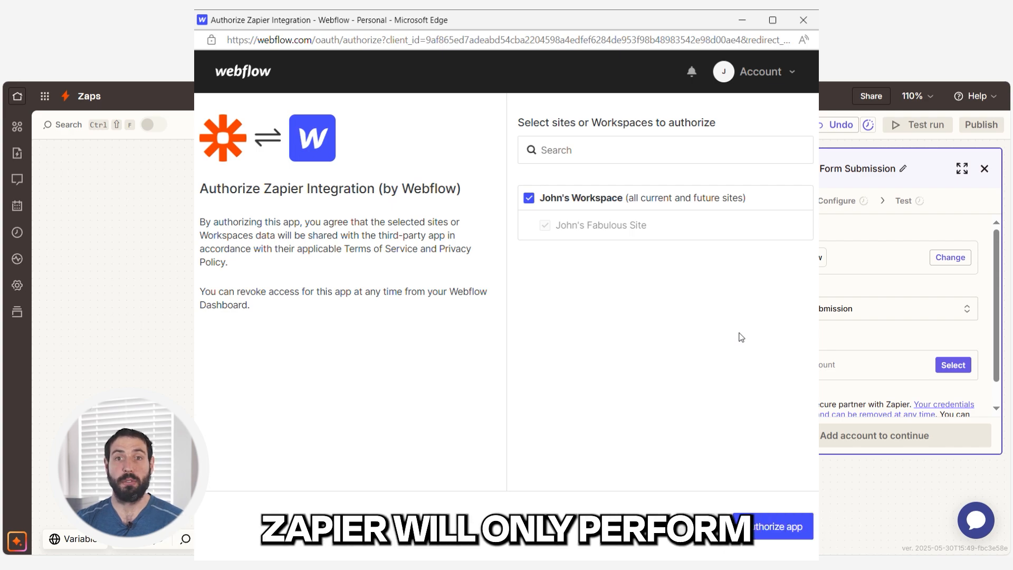
{"action": "left_click", "coordinate": [775, 527]}
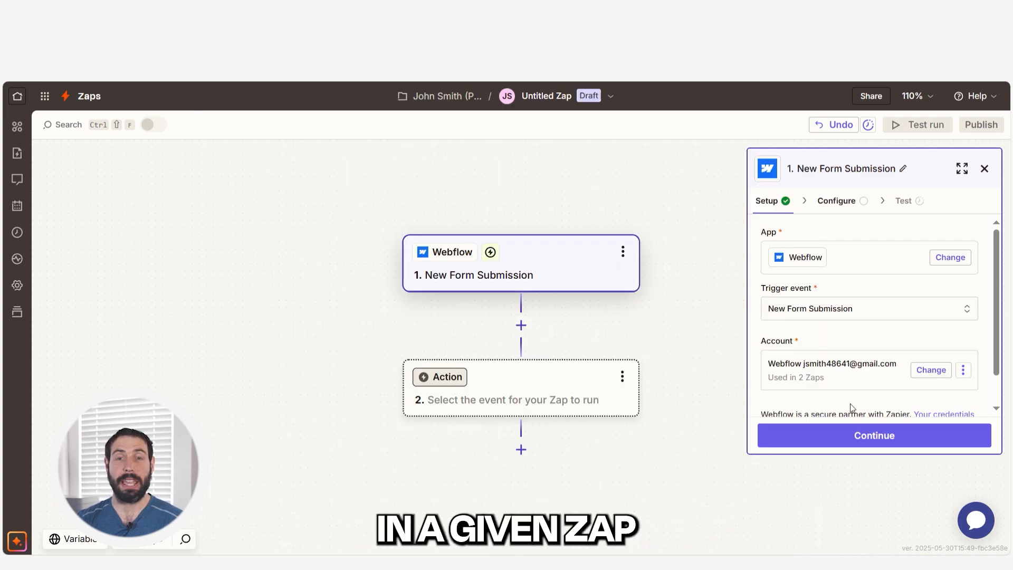
{"action": "left_click", "coordinate": [856, 436]}
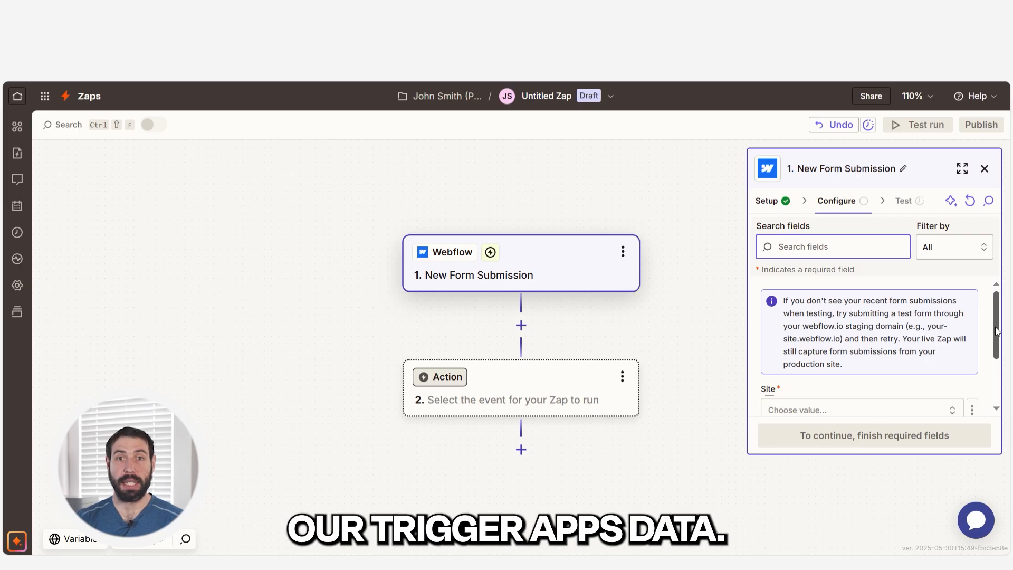
Step: Set the trigger's site to Zapier Productions and its form to the first (Style guide) Test Form, and test the trigger
{"action": "left_click_drag", "start_coordinate": [997, 328], "coordinate": [997, 370]}
{"action": "left_click", "coordinate": [813, 320]}
{"action": "left_click", "coordinate": [591, 387]}
{"action": "left_click", "coordinate": [799, 375]}
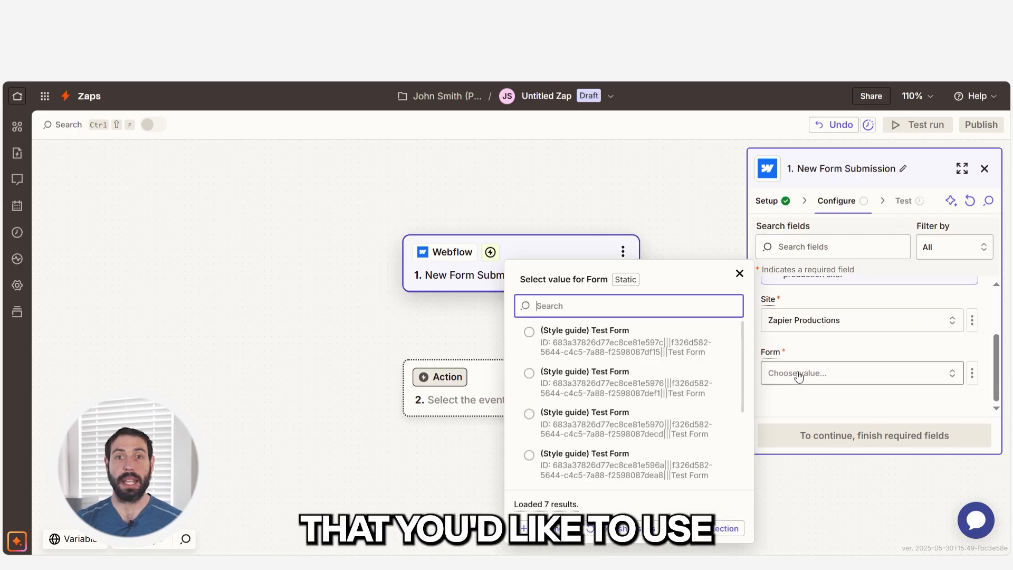
{"action": "left_click", "coordinate": [653, 353]}
{"action": "left_click", "coordinate": [875, 435]}
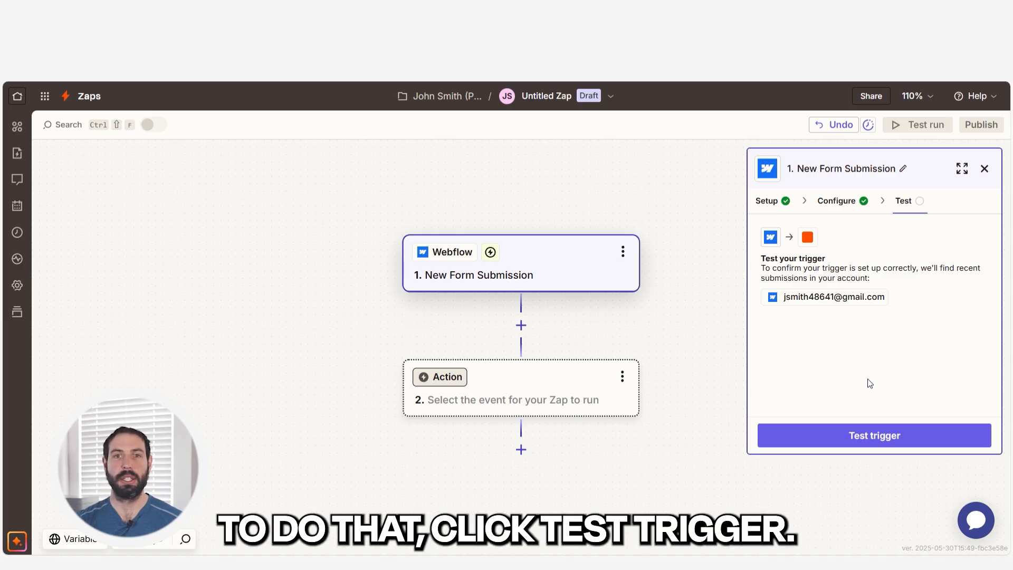
{"action": "left_click", "coordinate": [873, 437]}
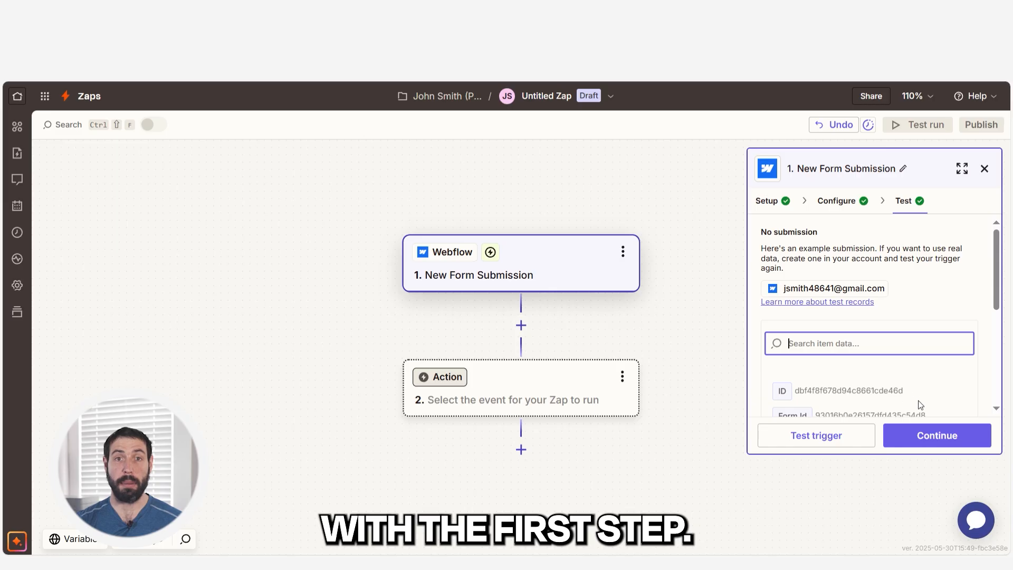
Step: Set the second step's action app to Zapier Tables with the Create Record event
{"action": "left_click", "coordinate": [937, 435]}
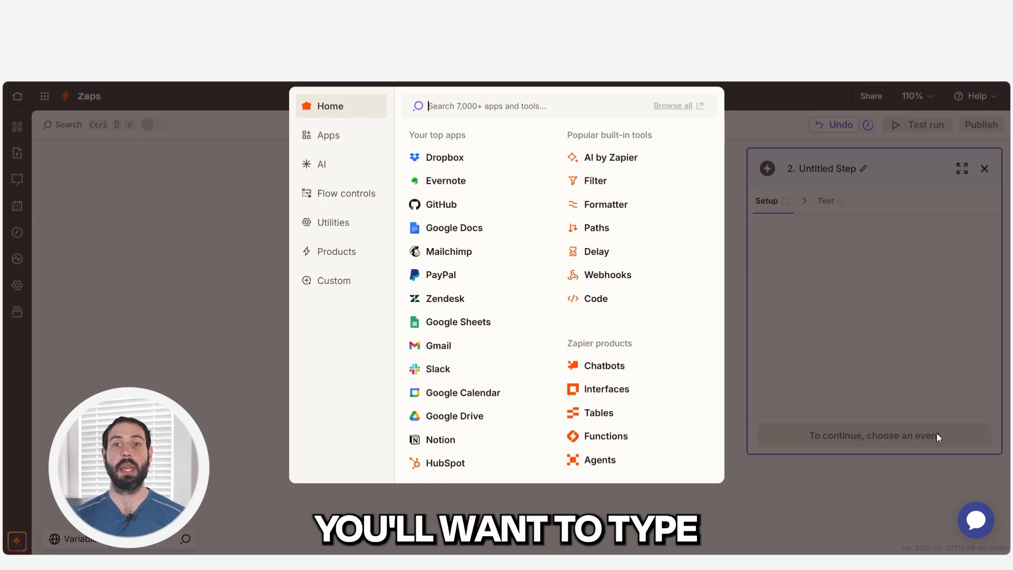
{"action": "type", "text": "zapier table"}
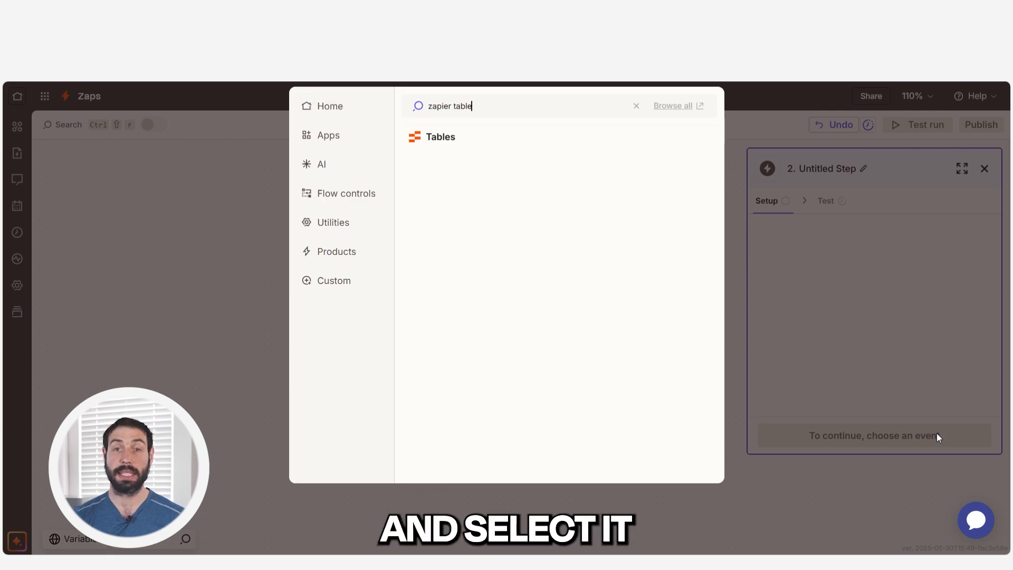
{"action": "left_click", "coordinate": [511, 141]}
{"action": "left_click", "coordinate": [810, 310]}
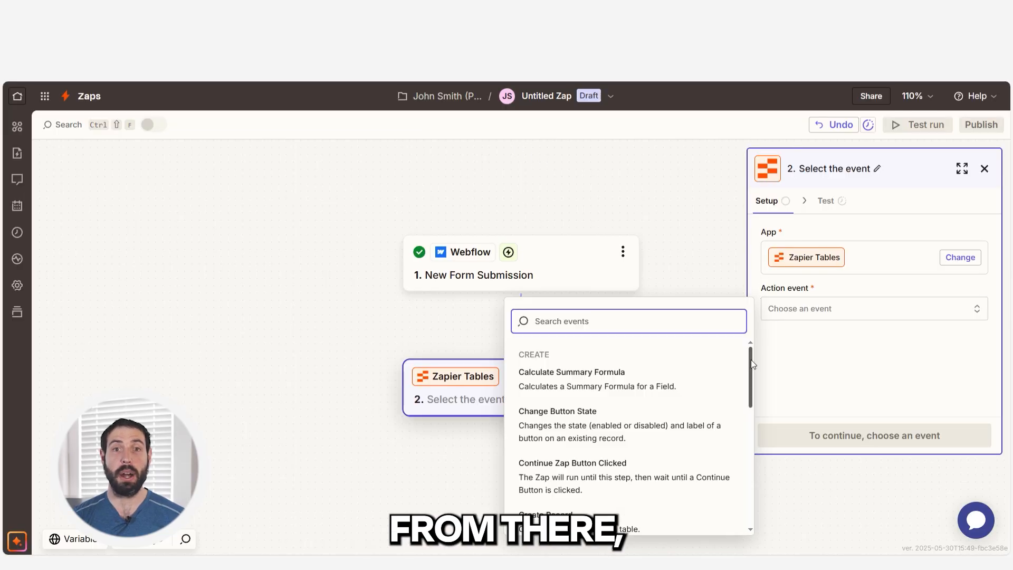
{"action": "left_click", "coordinate": [672, 523]}
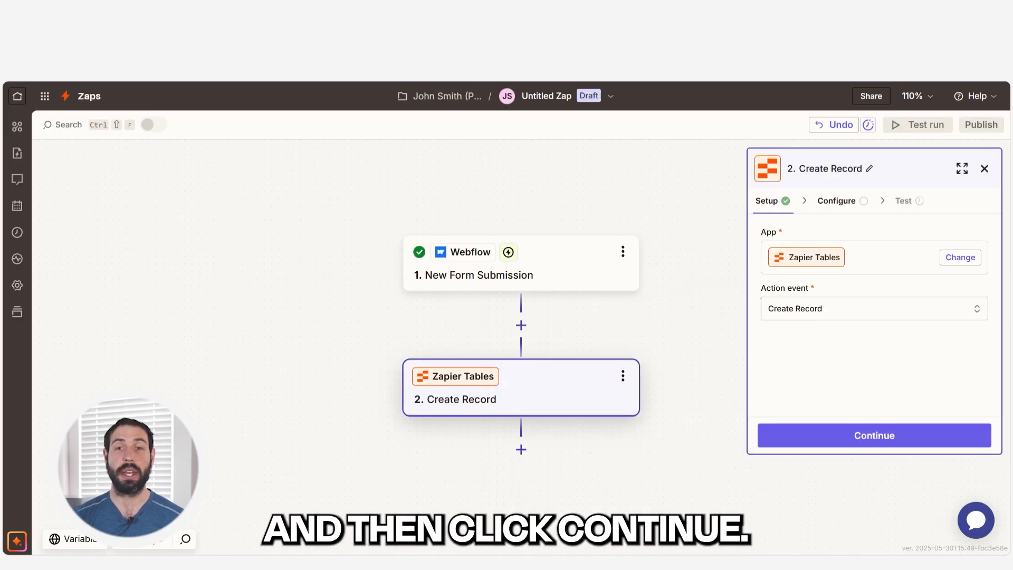
{"action": "left_click", "coordinate": [782, 441]}
Step: Select the Leads table as the destination for the new record
{"action": "left_click", "coordinate": [839, 317]}
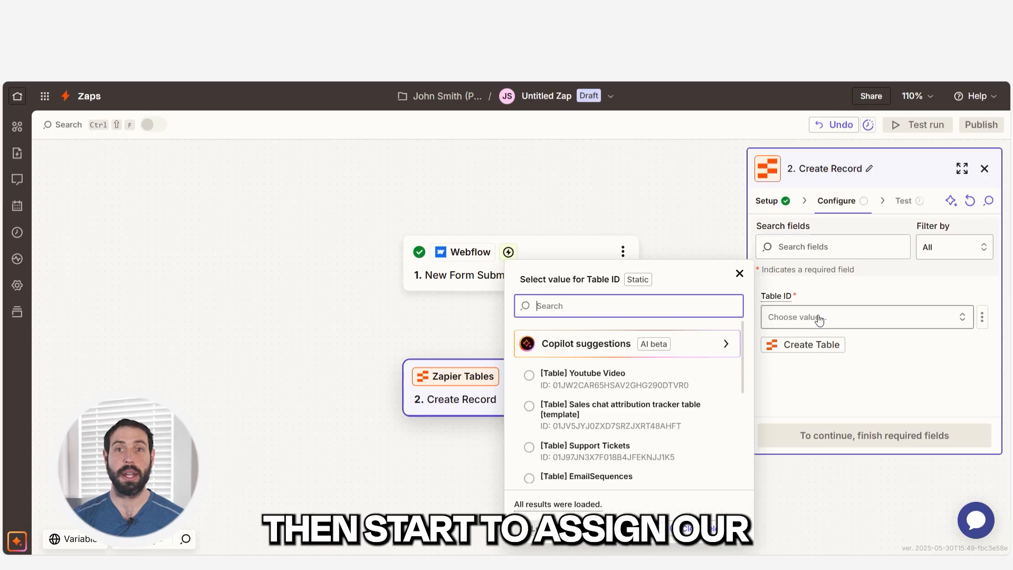
{"action": "scroll", "coordinate": [664, 424], "scroll_direction": "down", "scroll_amount": 1}
{"action": "key", "text": "Escape"}
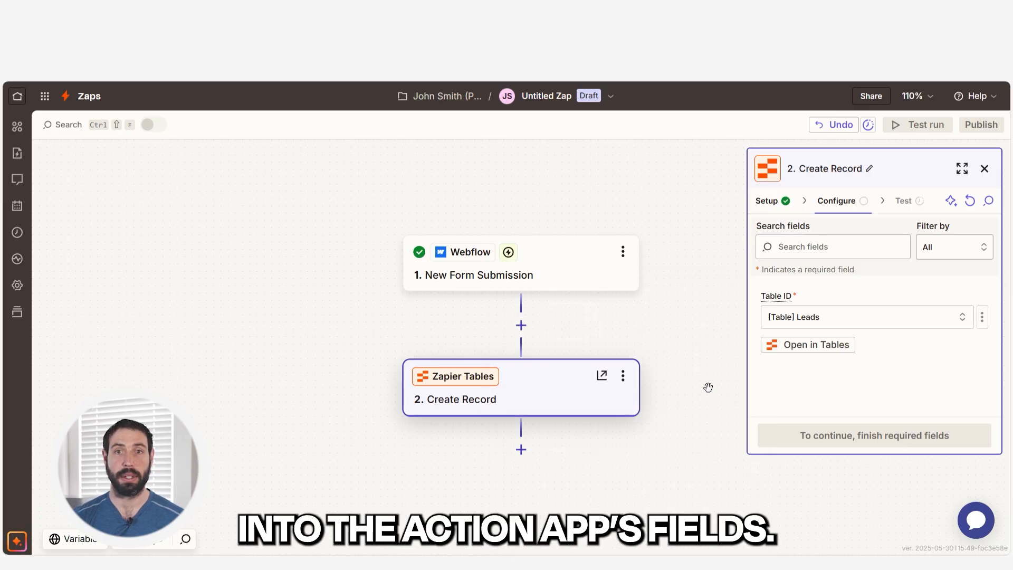
Step: Map Full Name to Form Response Name and Email Address to Form Response Email, and test the Create Record step
{"action": "scroll", "coordinate": [977, 328], "scroll_direction": "down", "scroll_amount": 1}
{"action": "left_click", "coordinate": [967, 335]}
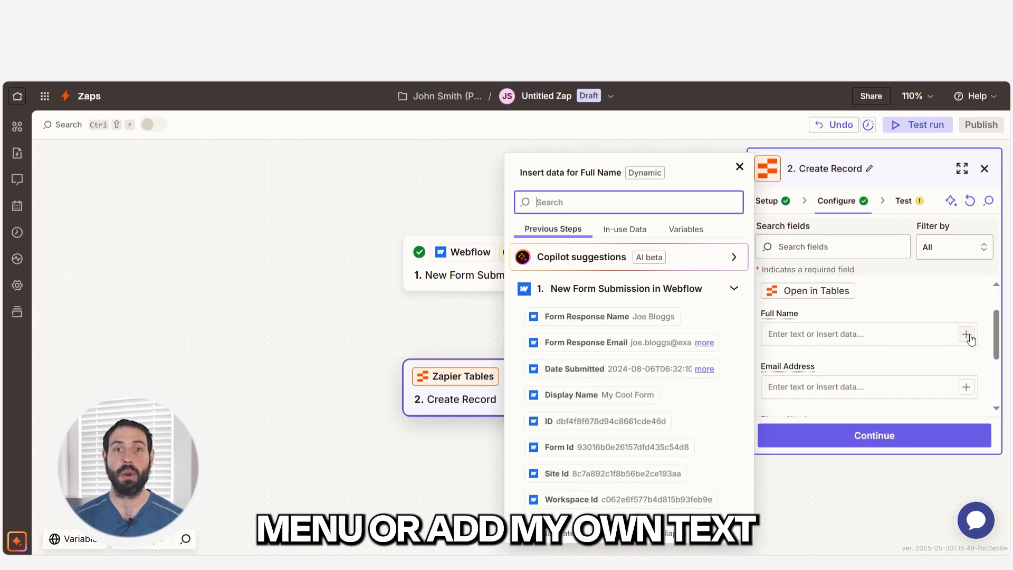
{"action": "left_click", "coordinate": [966, 388]}
{"action": "left_click", "coordinate": [660, 342]}
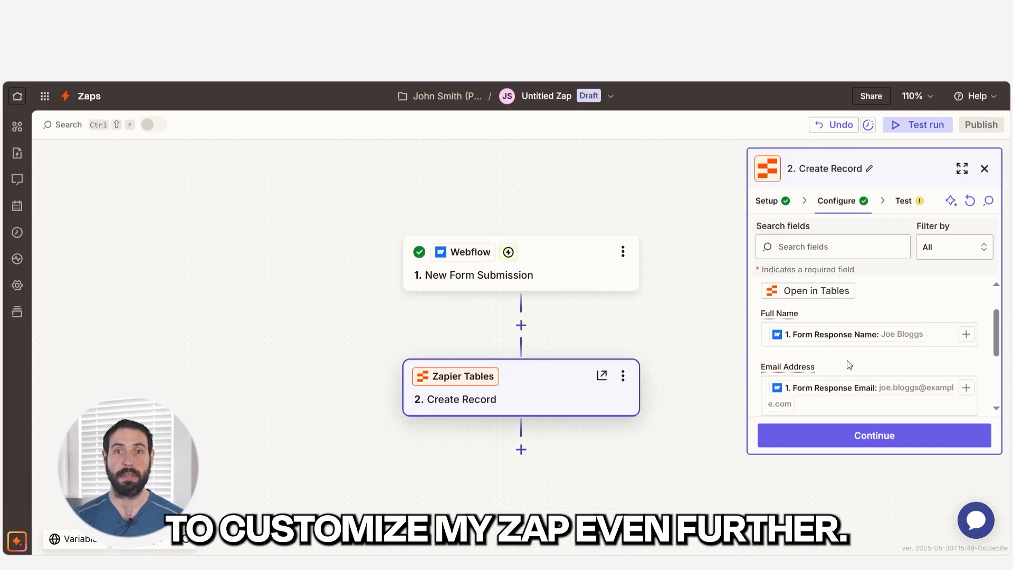
{"action": "left_click", "coordinate": [863, 435]}
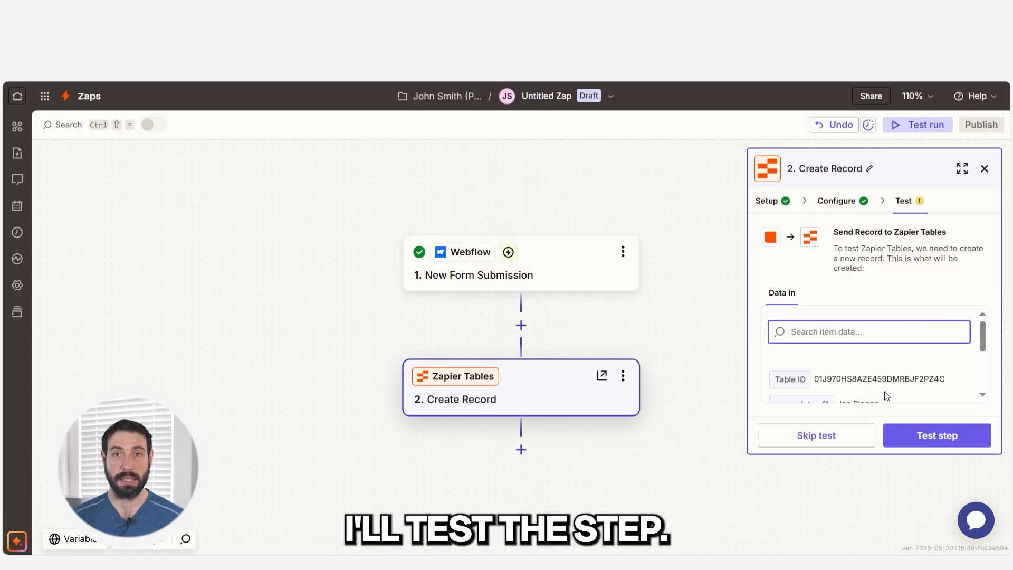
{"action": "left_click", "coordinate": [917, 436]}
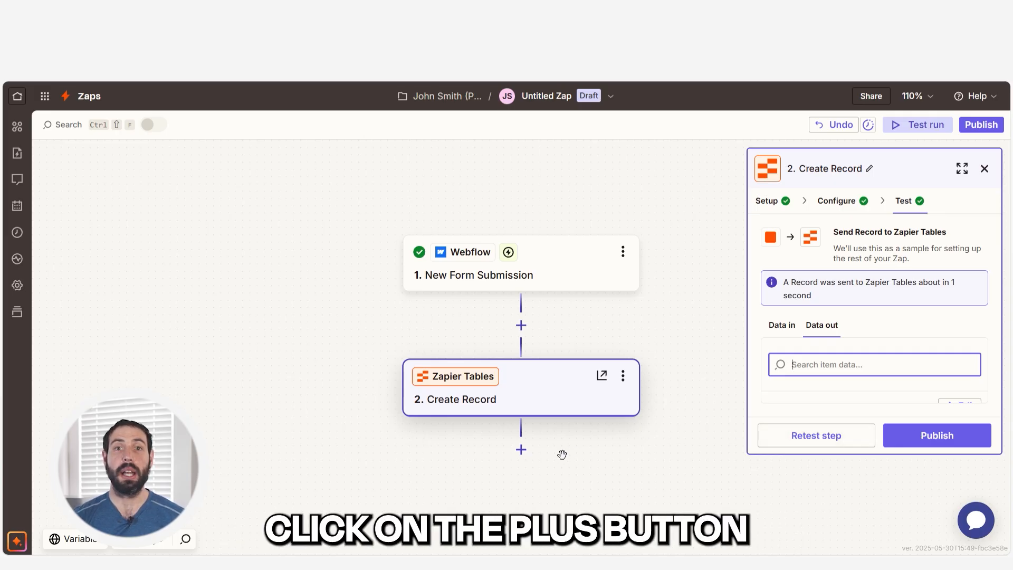
Step: Add a Slack action with the Send Channel Message event after the Create Record step
{"action": "left_click", "coordinate": [521, 450]}
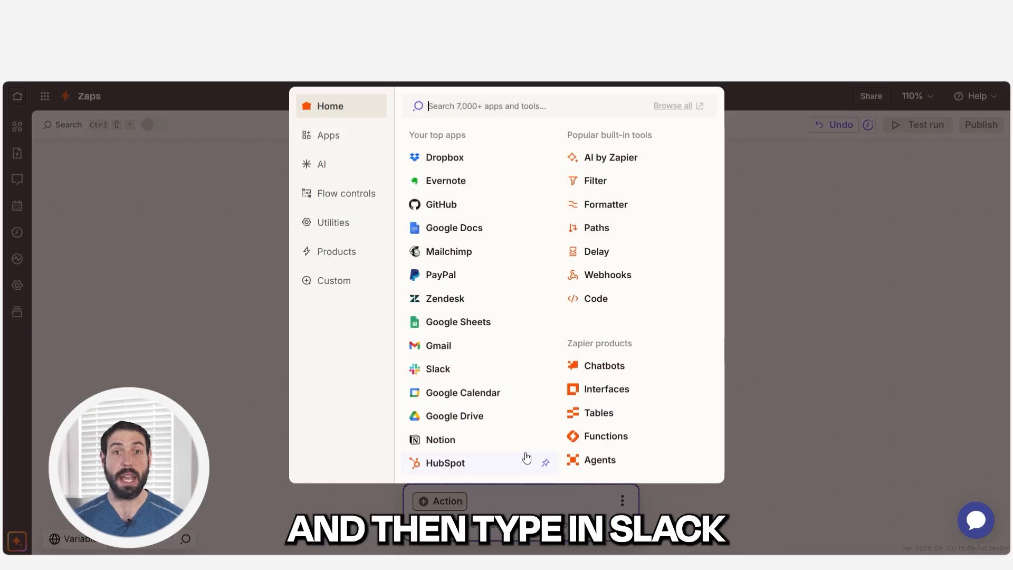
{"action": "type", "text": "slack"}
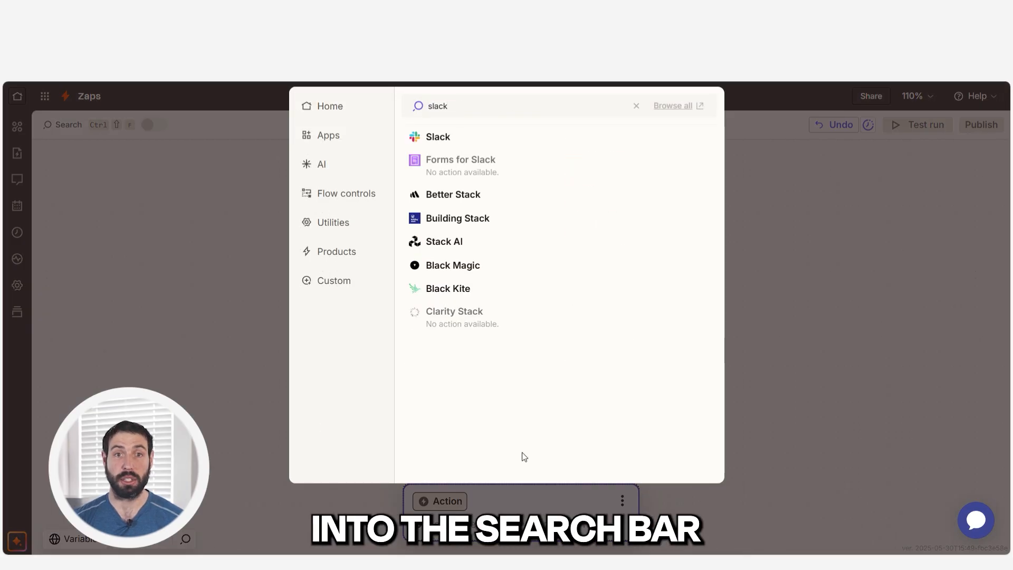
{"action": "left_click", "coordinate": [491, 136]}
{"action": "left_click", "coordinate": [789, 314]}
{"action": "scroll", "coordinate": [613, 482], "scroll_direction": "down", "scroll_amount": 5}
{"action": "left_click", "coordinate": [610, 478]}
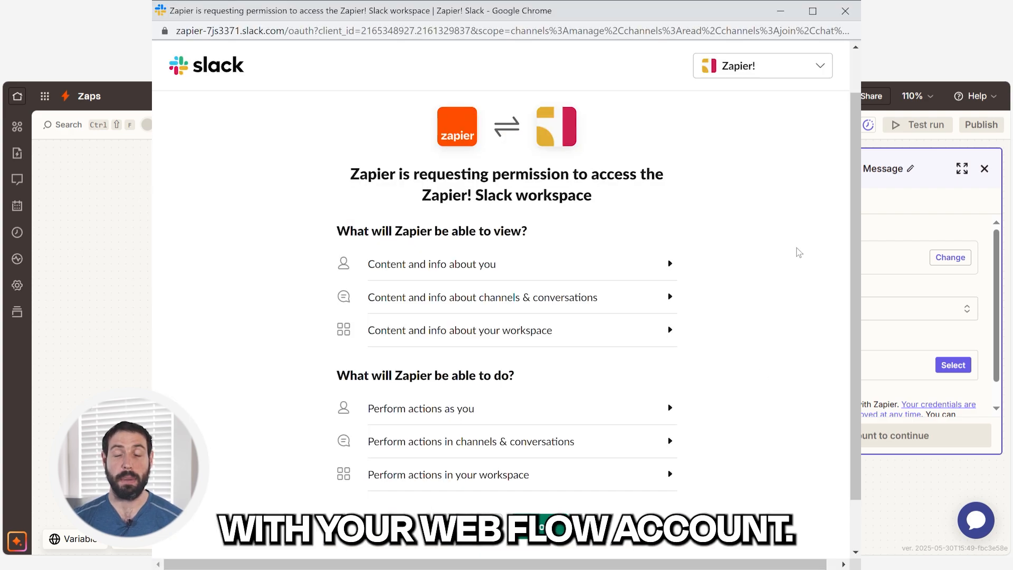
Step: Authorize Zapier to access the Zapier! Slack workspace for the message action
{"action": "scroll", "coordinate": [671, 261], "scroll_direction": "down", "scroll_amount": 3}
{"action": "left_click", "coordinate": [548, 464]}
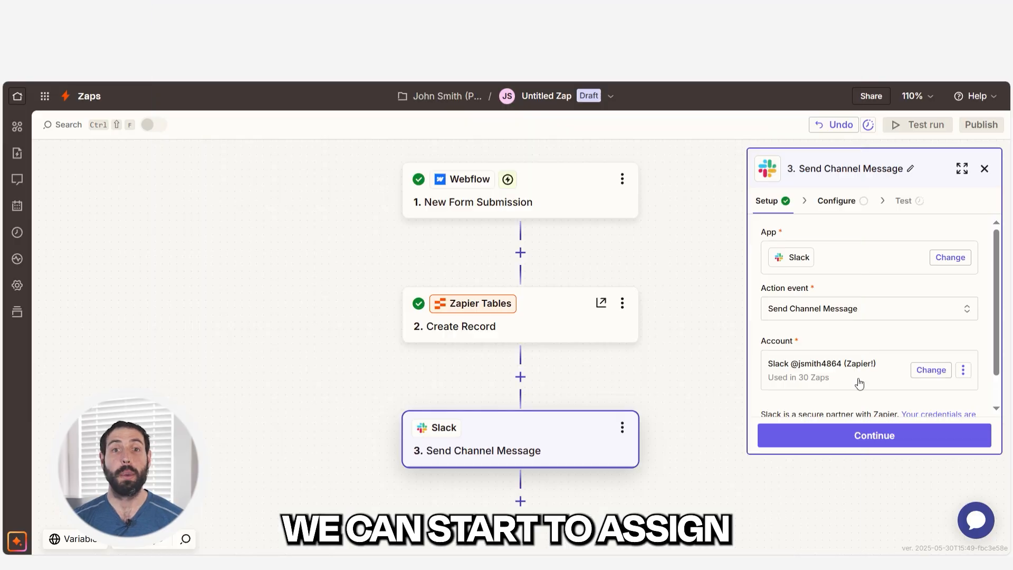
Step: Choose the Slack channel that receives the message in the Send Channel Message step
{"action": "left_click", "coordinate": [871, 436]}
{"action": "left_click", "coordinate": [857, 315]}
{"action": "left_click", "coordinate": [683, 346]}
{"action": "scroll", "coordinate": [966, 333], "scroll_direction": "down", "scroll_amount": 2}
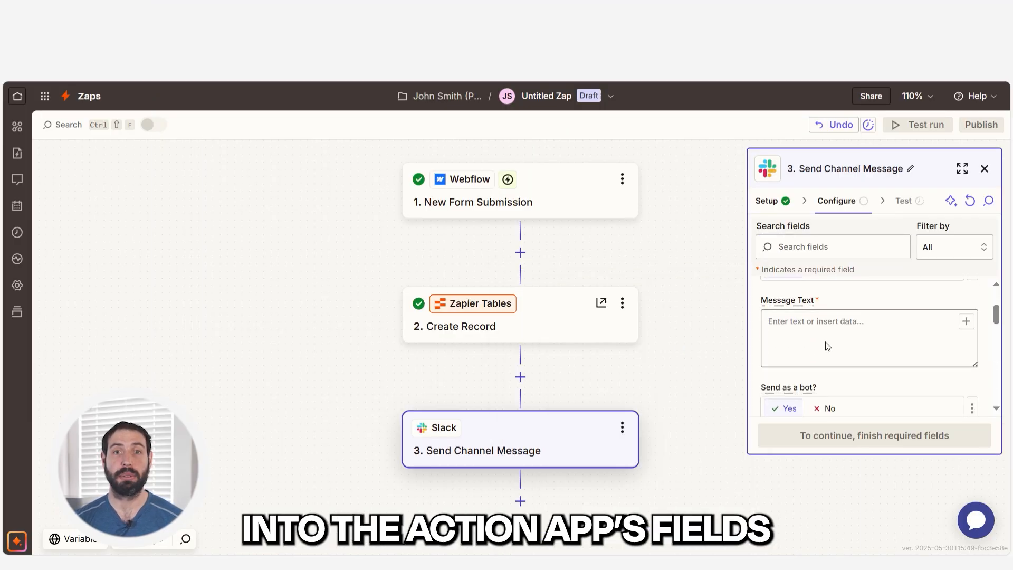
Step: Write the message text "We just got a new lead from [Form Response Name]. Make sure to reach out to them! [Form Response Email]"
{"action": "left_click", "coordinate": [821, 340]}
{"action": "type", "text": "We just got a new lead from"}
{"action": "left_click", "coordinate": [966, 320]}
{"action": "left_click", "coordinate": [577, 384]}
{"action": "left_click", "coordinate": [586, 314]}
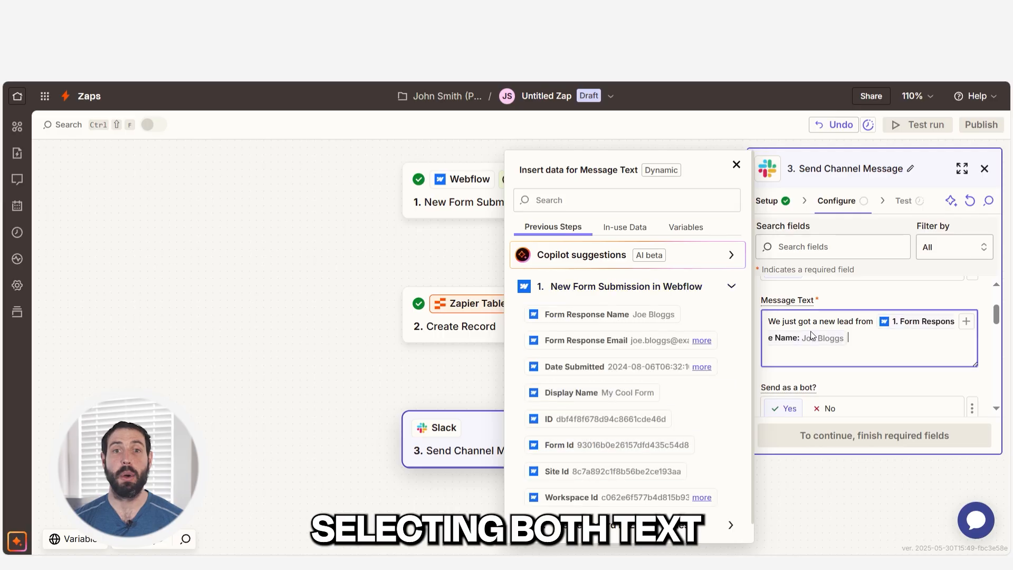
{"action": "left_click", "coordinate": [586, 340]}
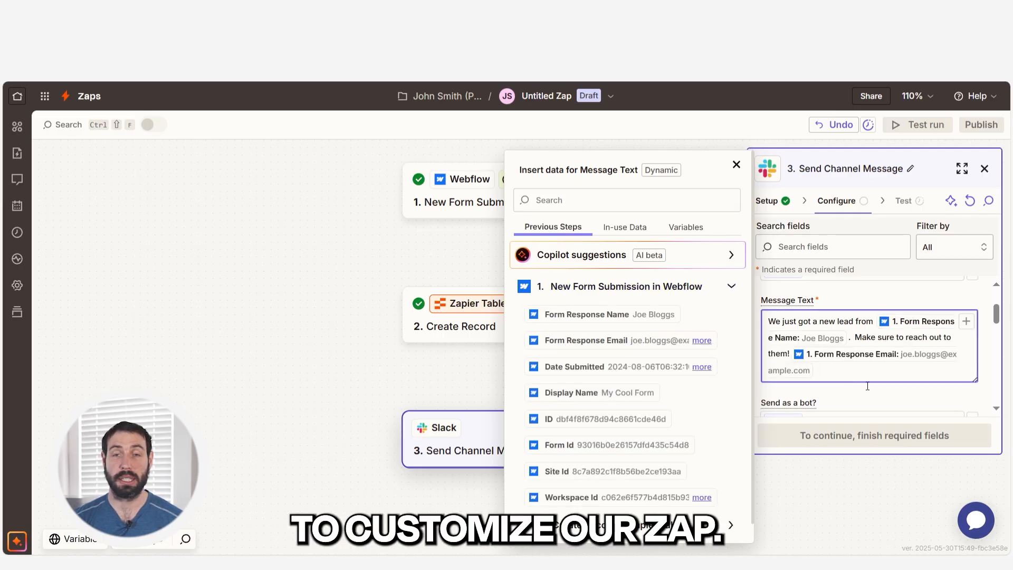
{"action": "type", "text": "ir email"}
Step: Finish configuring the Slack message and test the Send Channel Message step
{"action": "left_click", "coordinate": [861, 393]}
{"action": "left_click", "coordinate": [877, 443]}
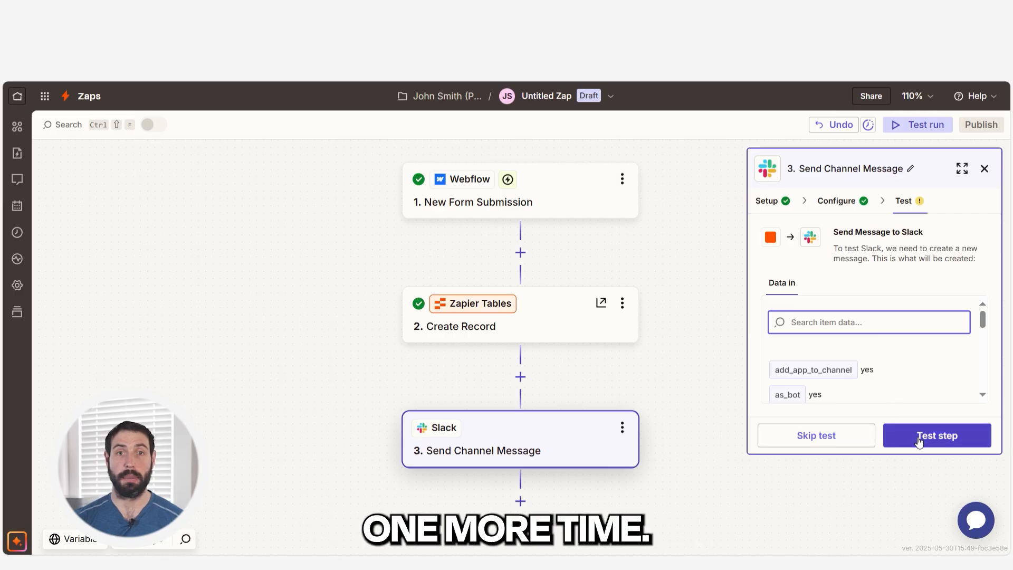
{"action": "left_click", "coordinate": [918, 439]}
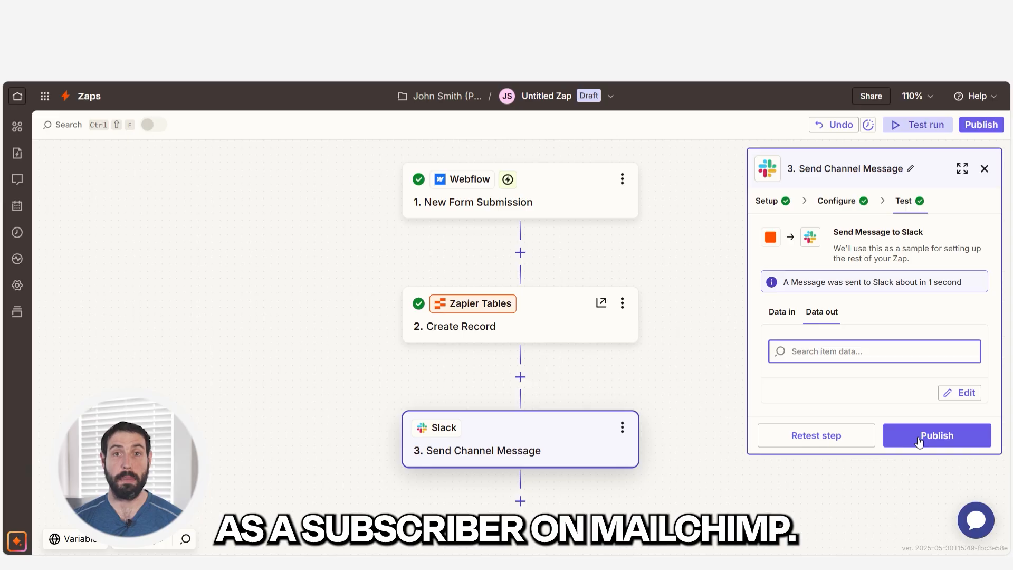
Step: Add a Mailchimp action with the Add/Update Subscriber event after the Slack step
{"action": "left_click", "coordinate": [521, 504]}
{"action": "type", "text": "mailchimp"}
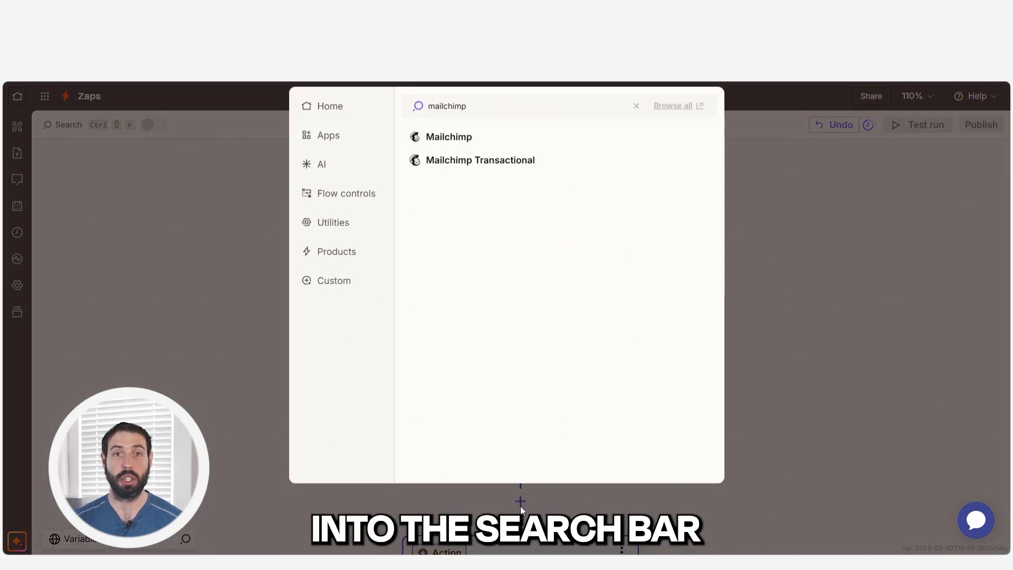
{"action": "left_click", "coordinate": [484, 135]}
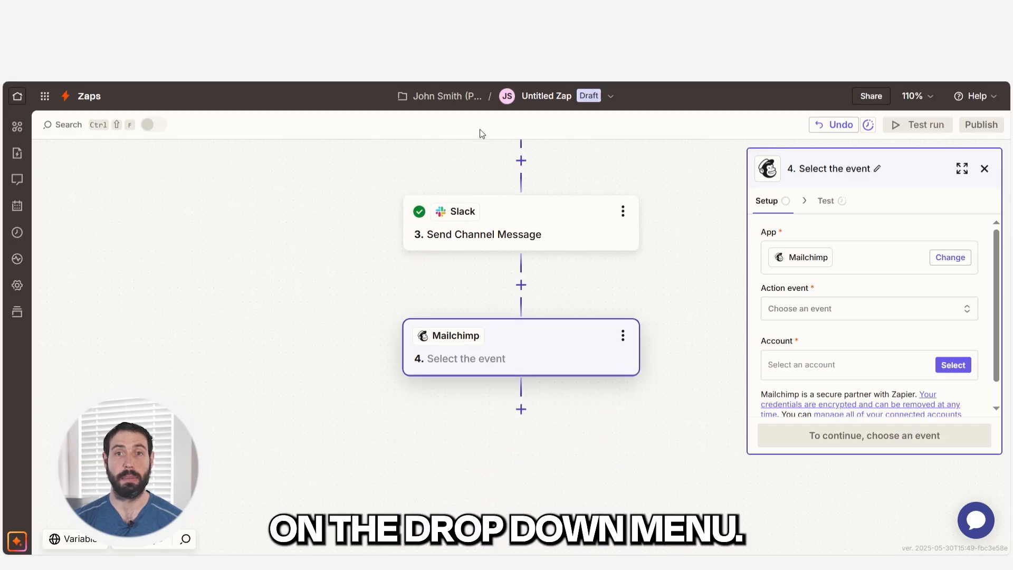
{"action": "left_click", "coordinate": [798, 308]}
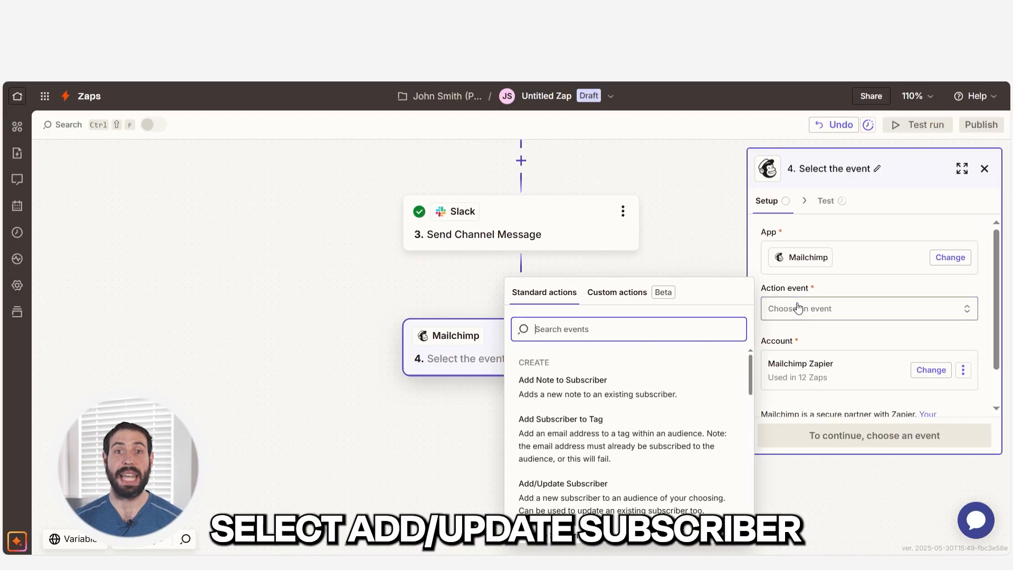
{"action": "left_click", "coordinate": [634, 498]}
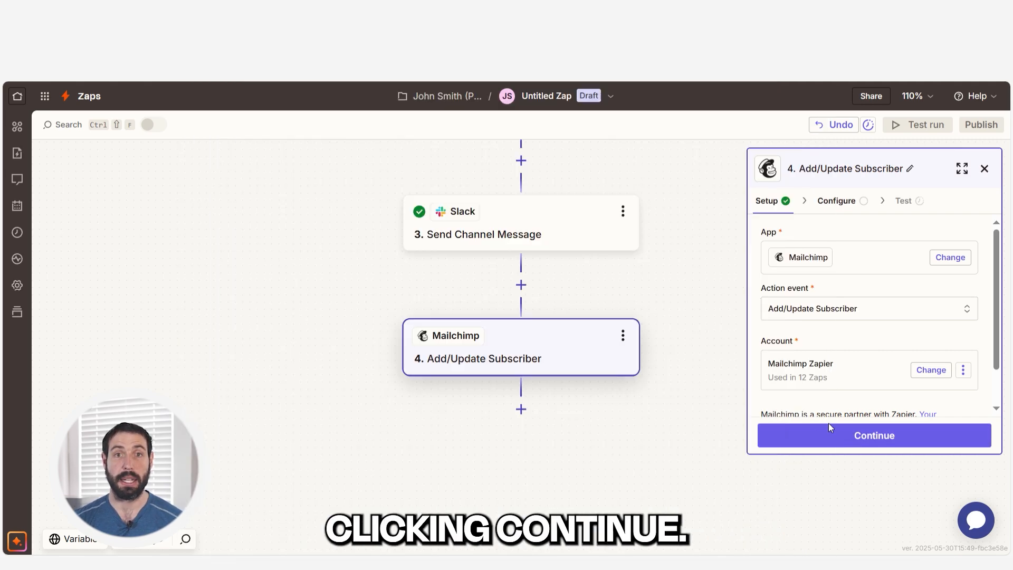
Step: Choose the audience and fill in the required Subscriber Email for the Add/Update Subscriber step
{"action": "left_click", "coordinate": [831, 433]}
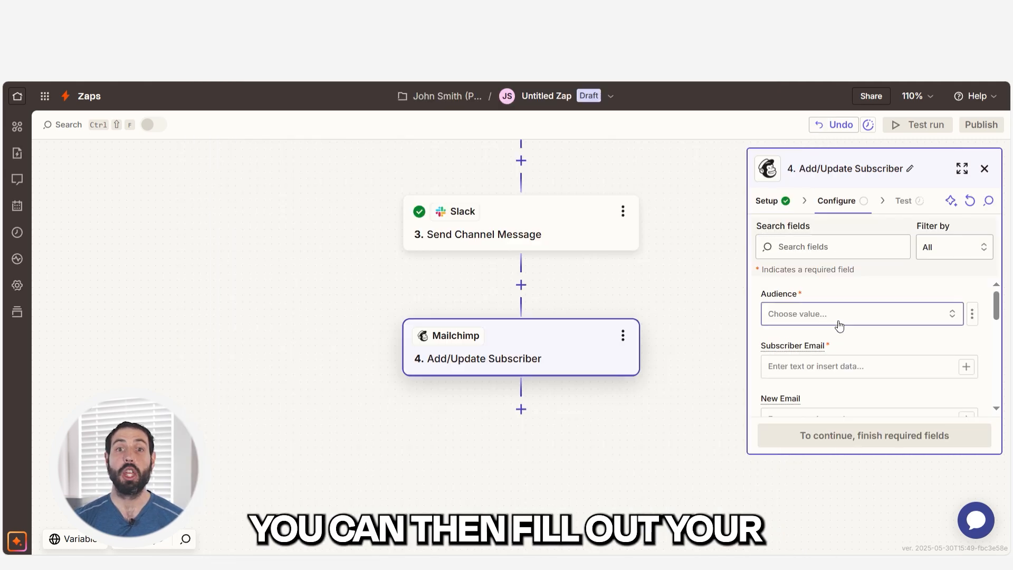
{"action": "left_click", "coordinate": [968, 365]}
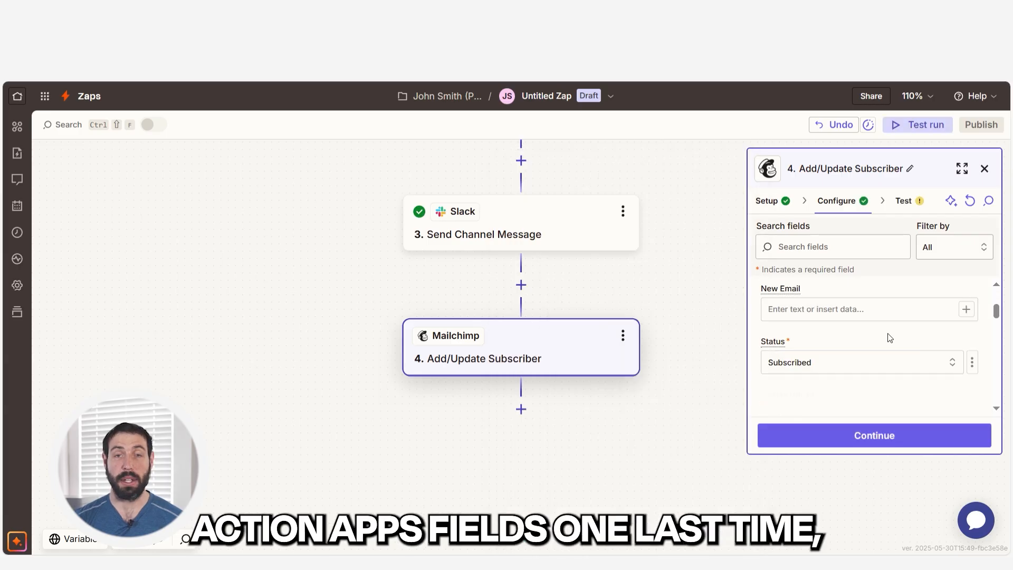
{"action": "left_click", "coordinate": [969, 307]}
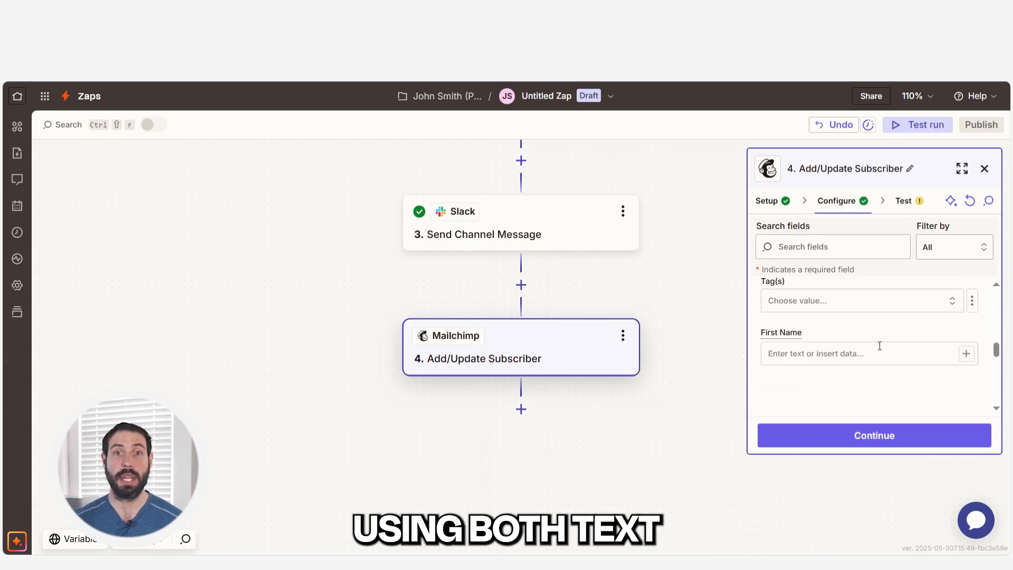
Step: Map the subscriber's First Name to Form Response Name and advance the Mailchimp step to its test stage
{"action": "left_click", "coordinate": [966, 345]}
{"action": "left_click", "coordinate": [622, 459]}
{"action": "left_click", "coordinate": [616, 315]}
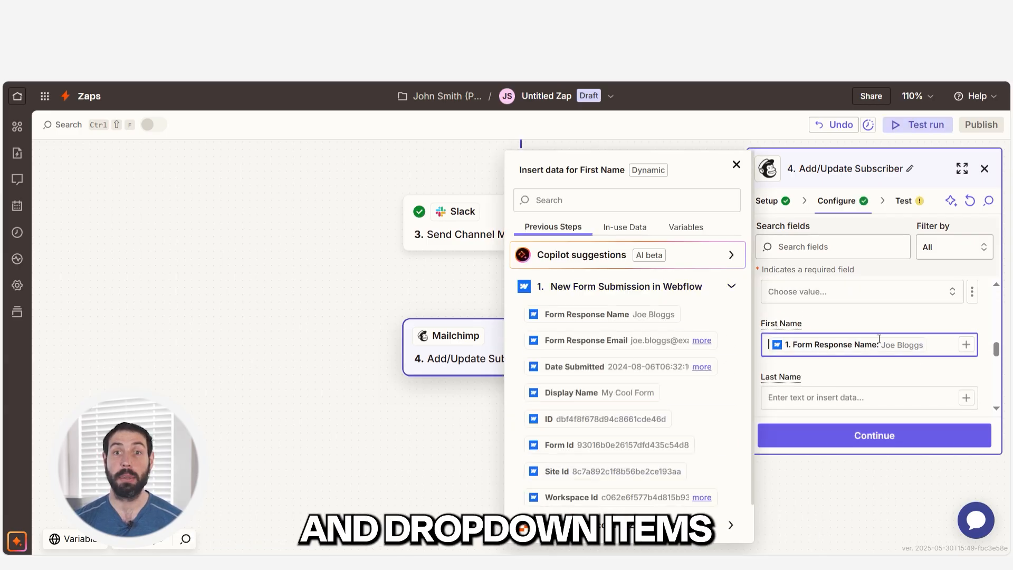
{"action": "left_click", "coordinate": [956, 370]}
{"action": "scroll", "coordinate": [998, 361], "scroll_direction": "down", "scroll_amount": 2}
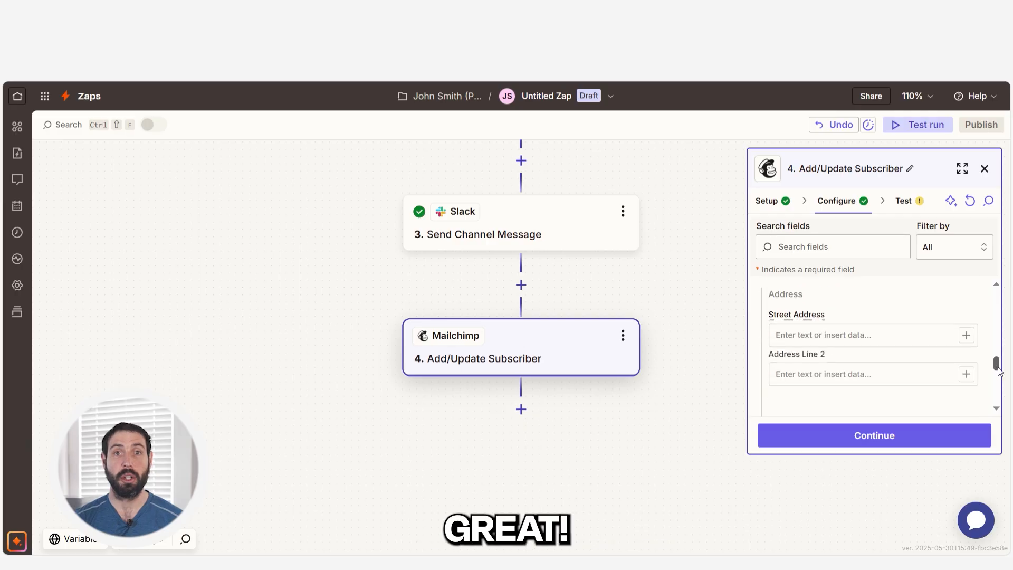
{"action": "left_click", "coordinate": [922, 440]}
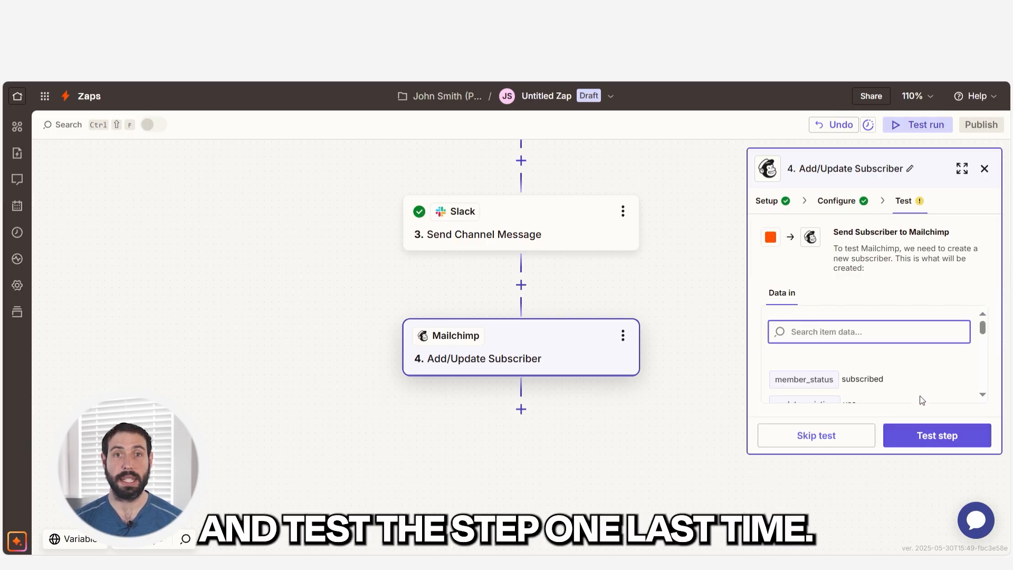